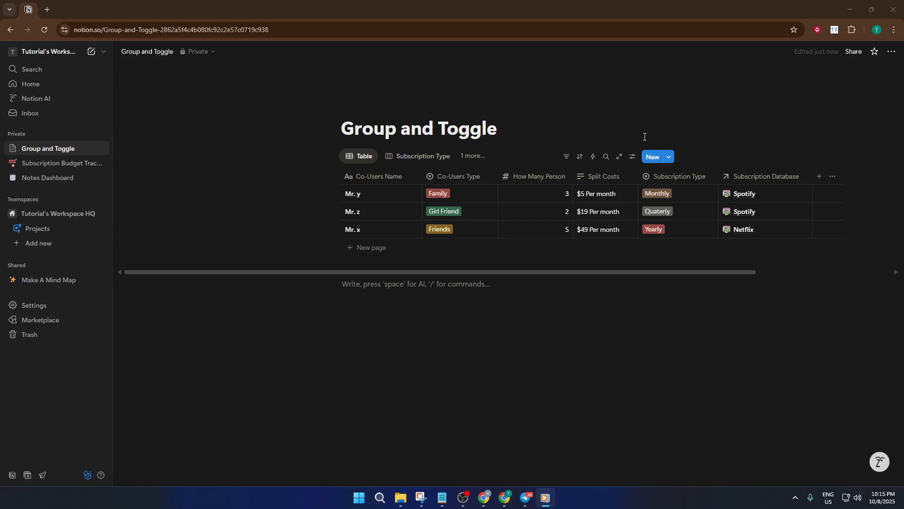
# Step: Open the Group by property list from the table's view settings, leaving grouping at None
pyautogui.click(633, 157)
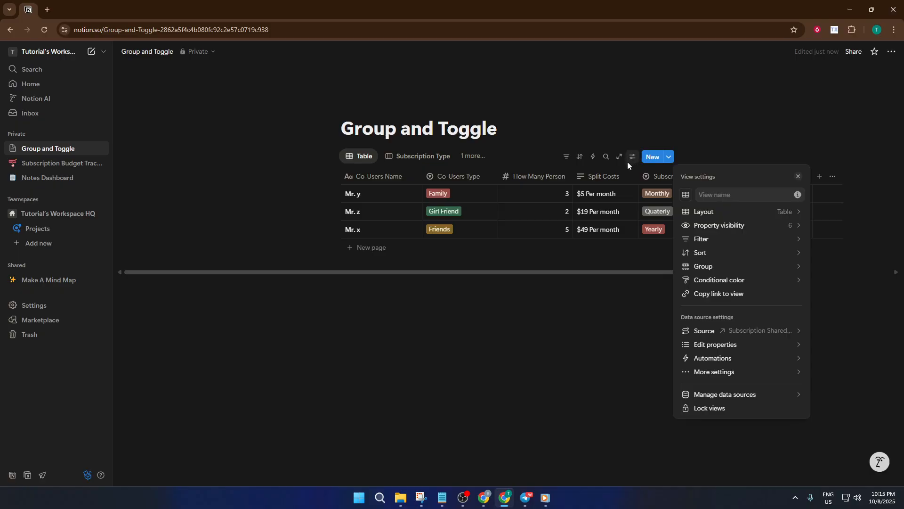
pyautogui.click(759, 268)
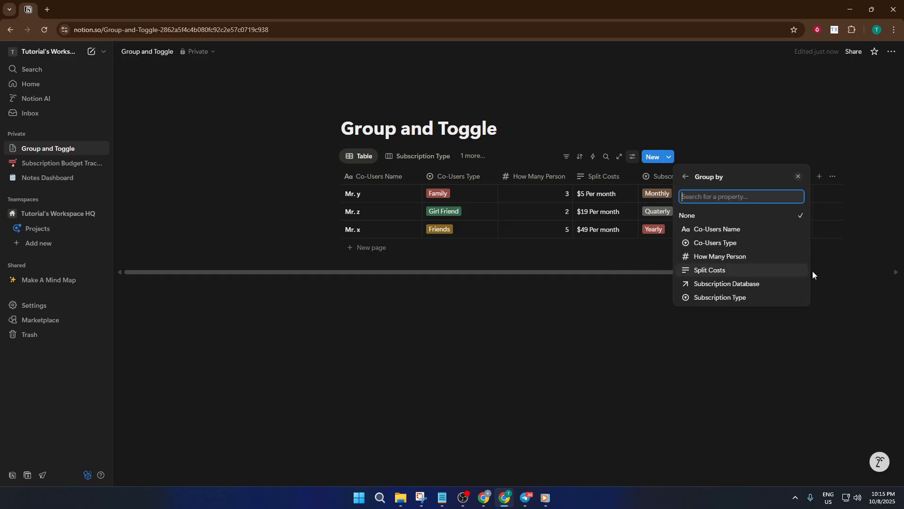
# Step: Add a row named 'New Shared Sub' tagged Friends, then reopen the view settings
pyautogui.click(384, 244)
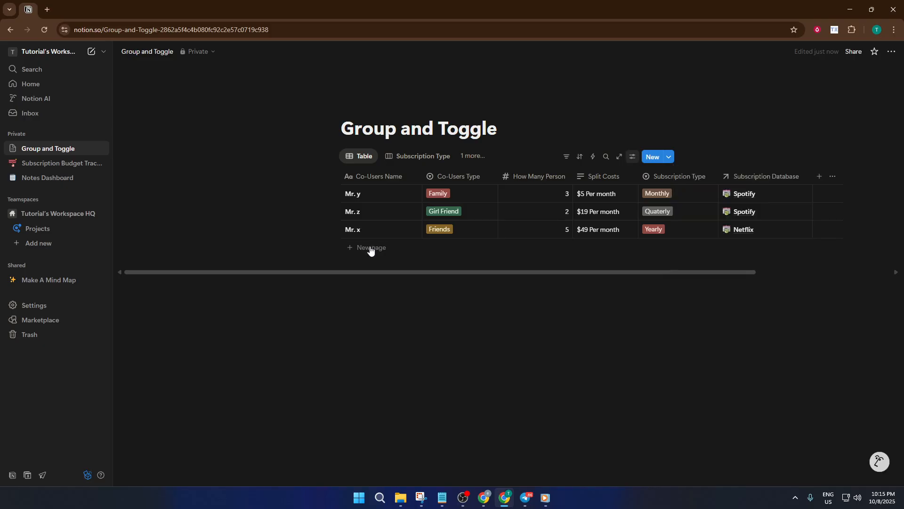
pyautogui.click(369, 248)
pyautogui.write('New Shared Sub')
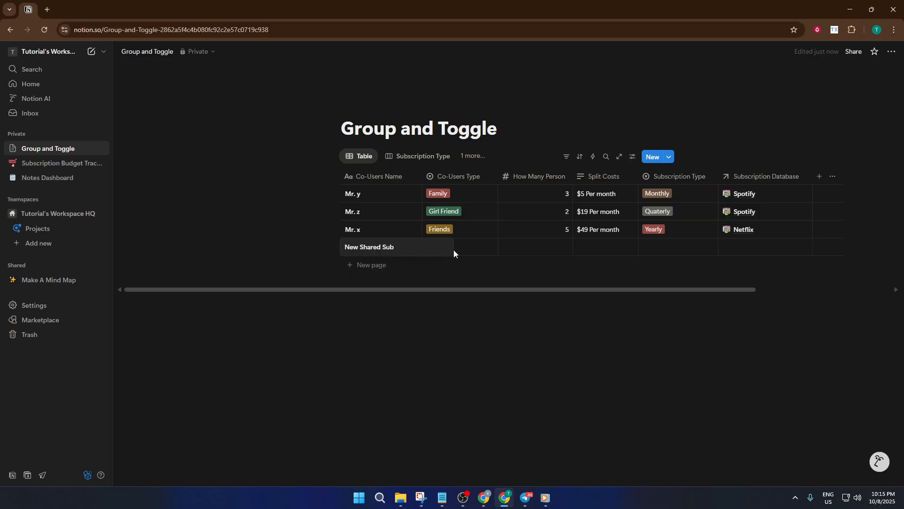
pyautogui.press('Escape')
pyautogui.click(470, 250)
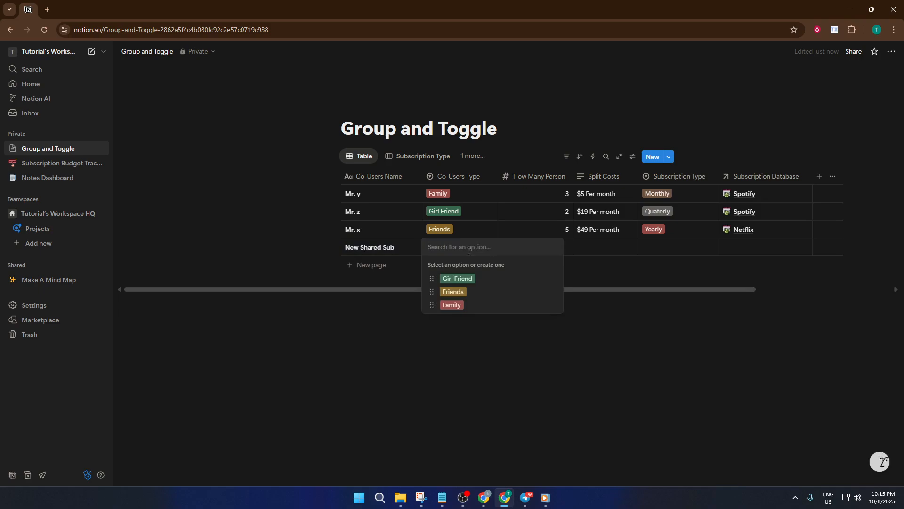
pyautogui.click(455, 292)
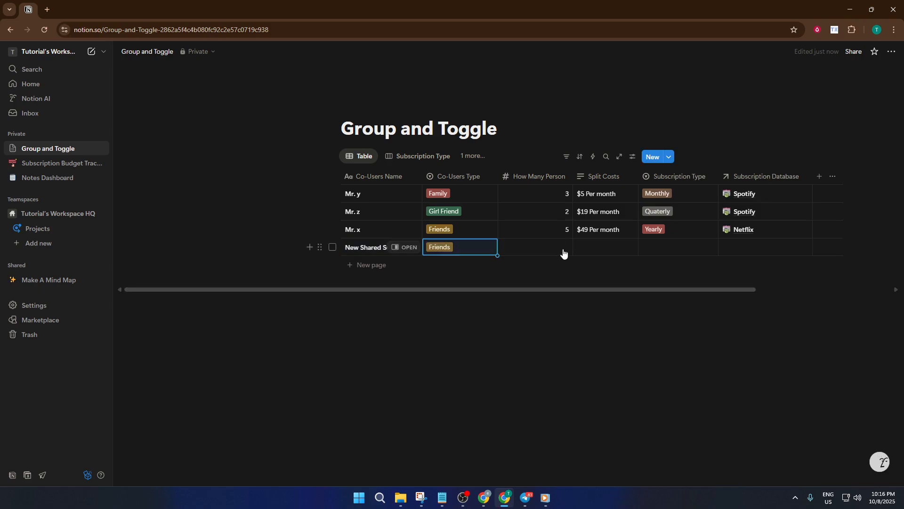
pyautogui.click(633, 156)
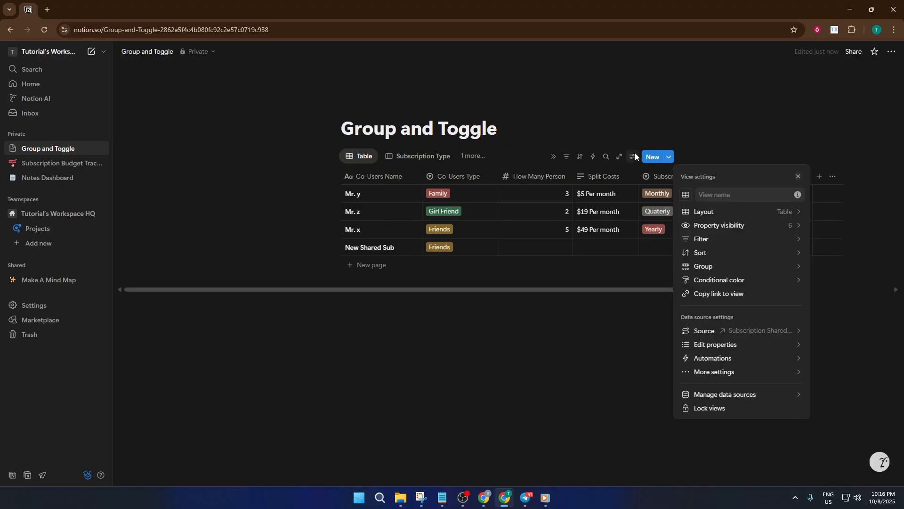
# Step: Group the table rows by the Co-Users Type property and close the Group panel
pyautogui.click(741, 267)
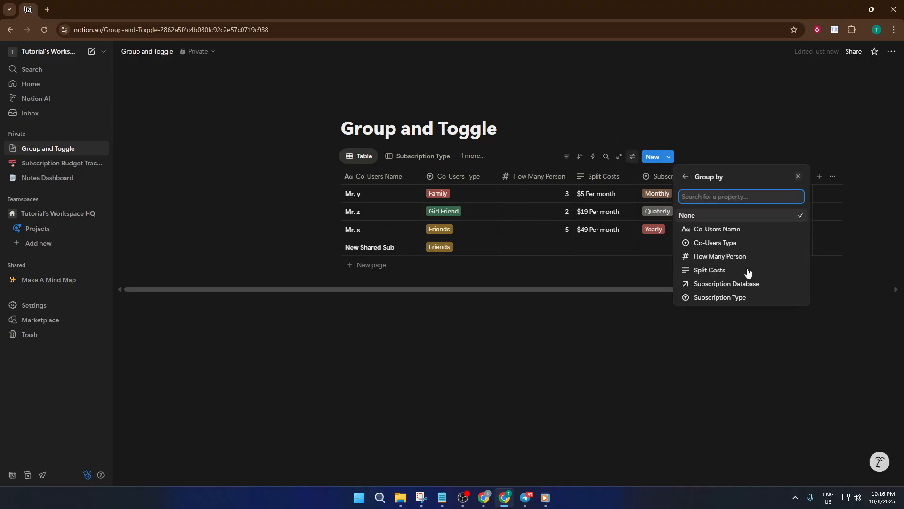
pyautogui.click(744, 246)
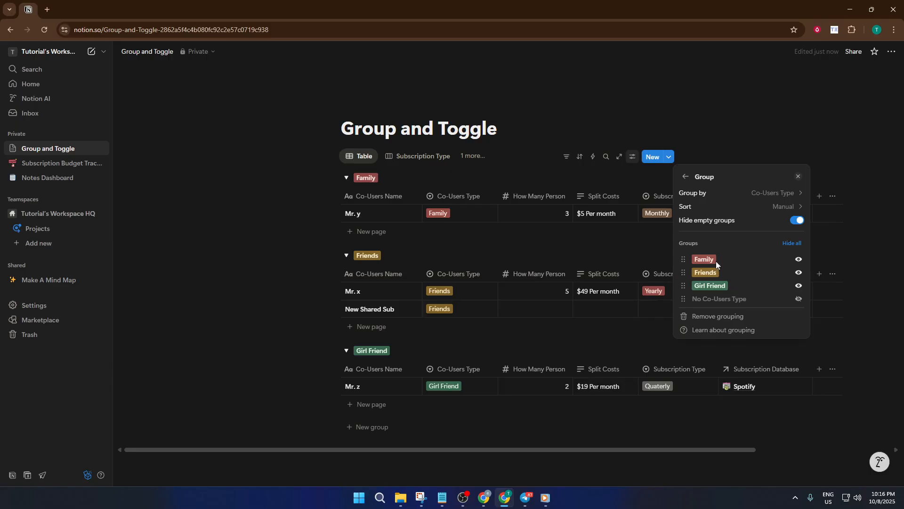
pyautogui.click(528, 241)
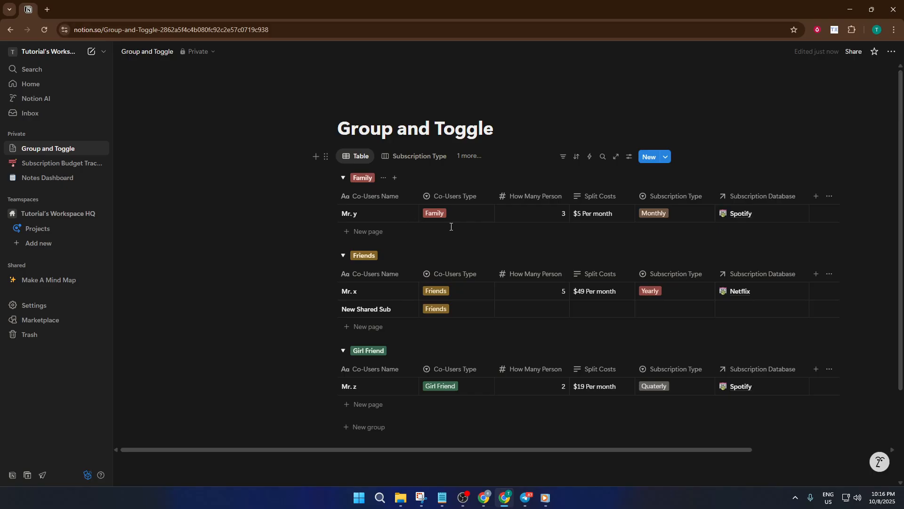
# Step: Add a second 'New Shared Sub' row inside the Family group and clear the selection
pyautogui.click(368, 232)
pyautogui.press('Return')
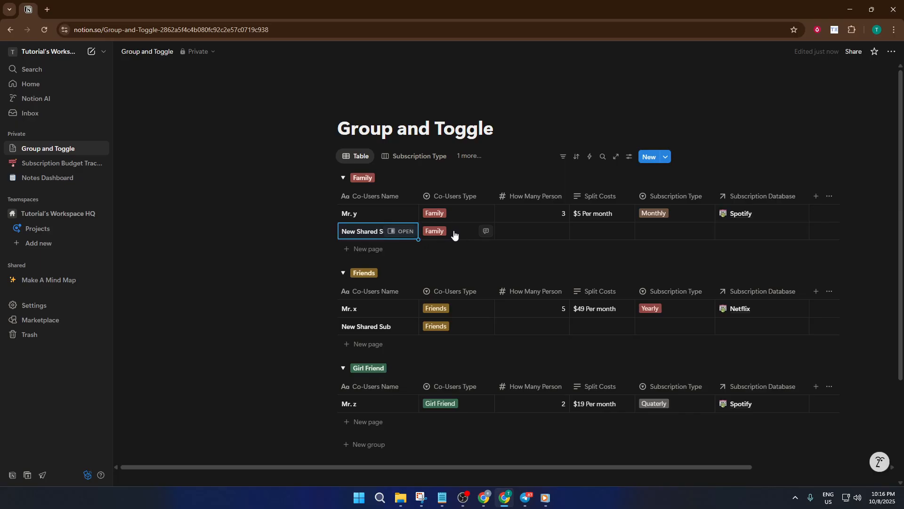
pyautogui.press('Escape')
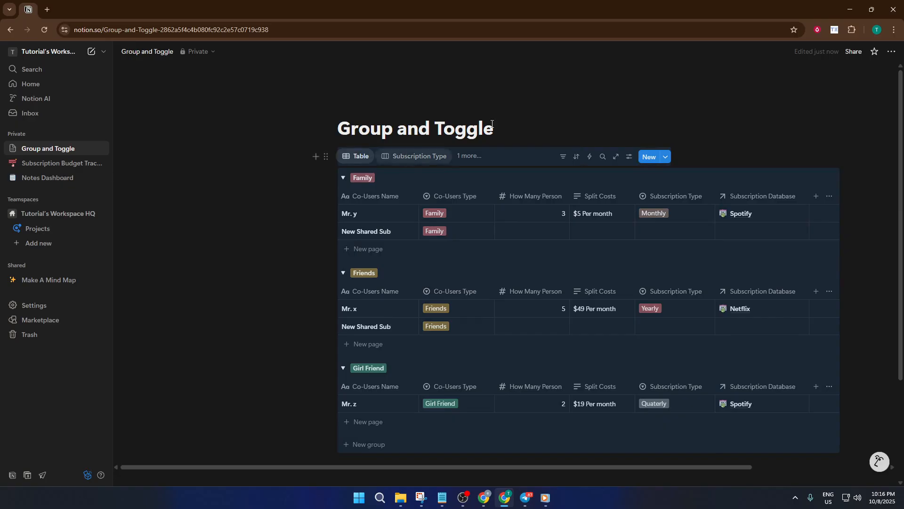
pyautogui.click(525, 106)
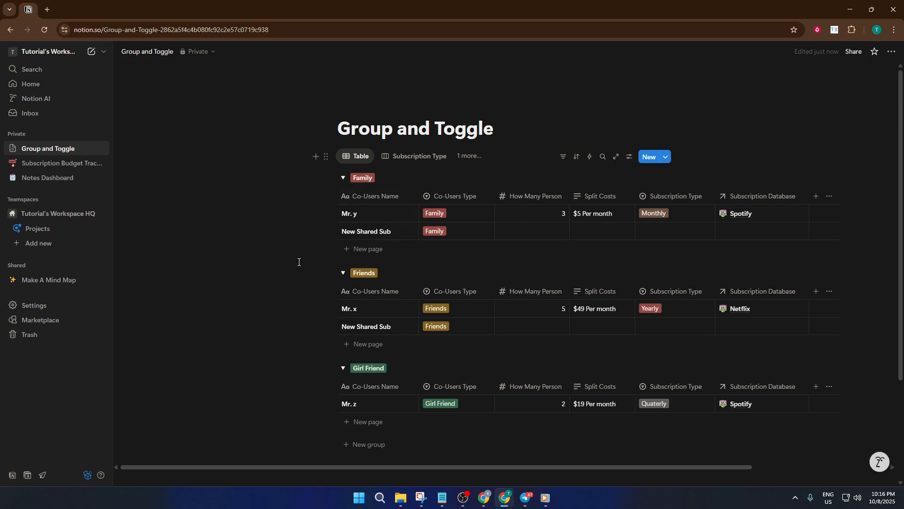
pyautogui.hotkey('ctrl', 'alt', 't')
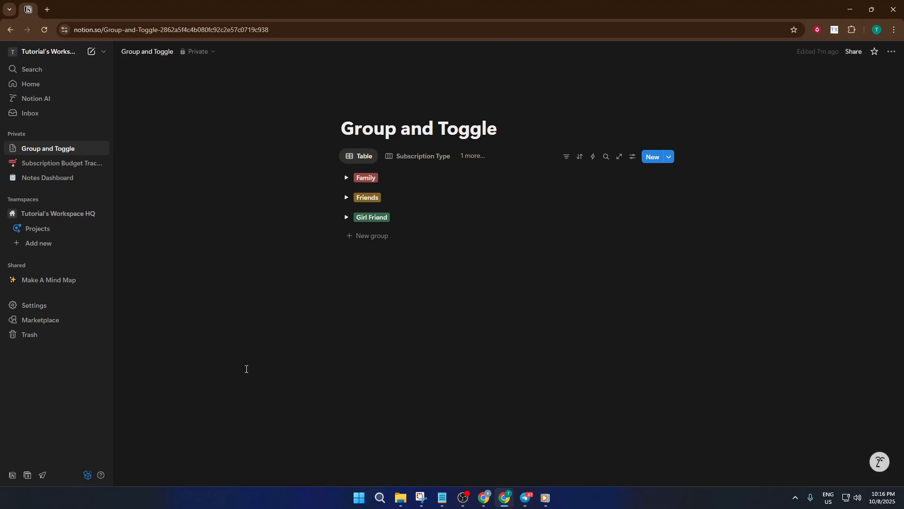
pyautogui.hotkey('ctrl', 'alt', 't')
pyautogui.hotkey('ctrl', 'alt', 't')
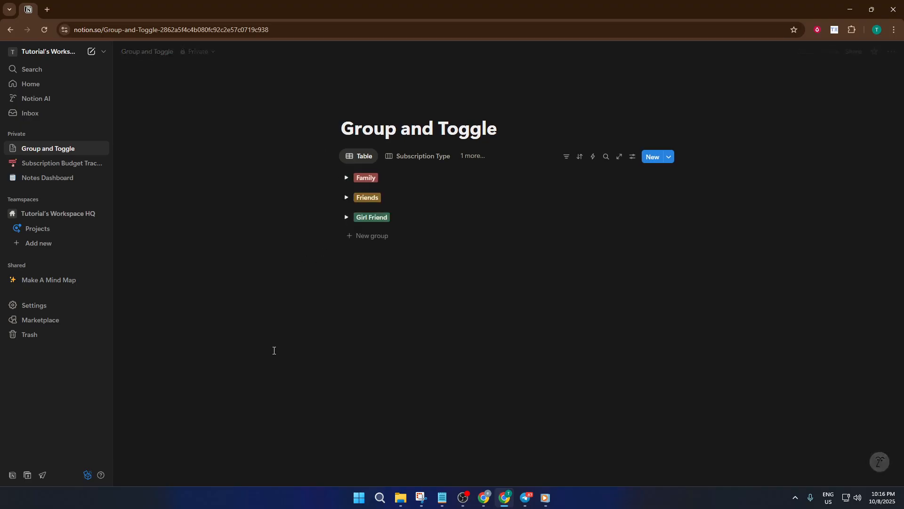
pyautogui.hotkey('ctrl', 'alt', 't')
pyautogui.hotkey('ctrl', 'alt', 't')
pyautogui.hotkey('ctrl', 'alt', 't')
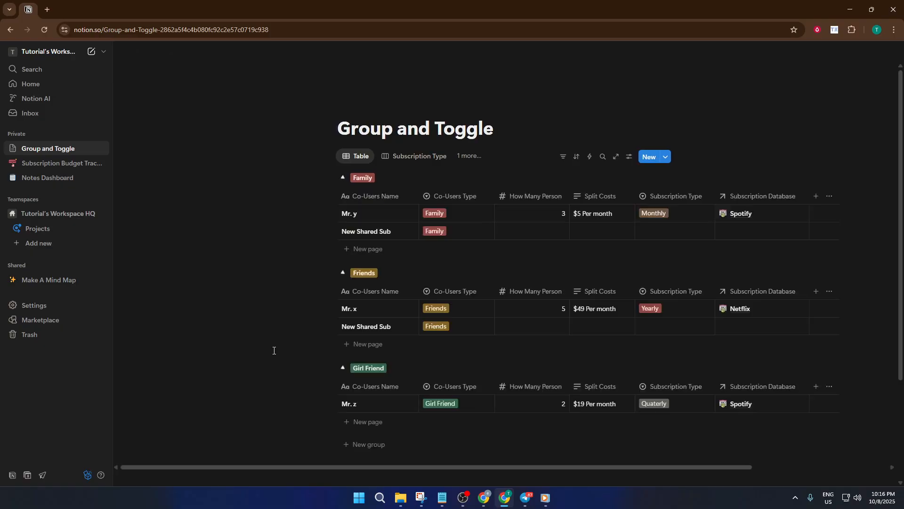
pyautogui.hotkey('ctrl', 'alt', 't')
pyautogui.hotkey('ctrl', 'alt', 't')
pyautogui.hotkey('ctrl', 'alt', 't')
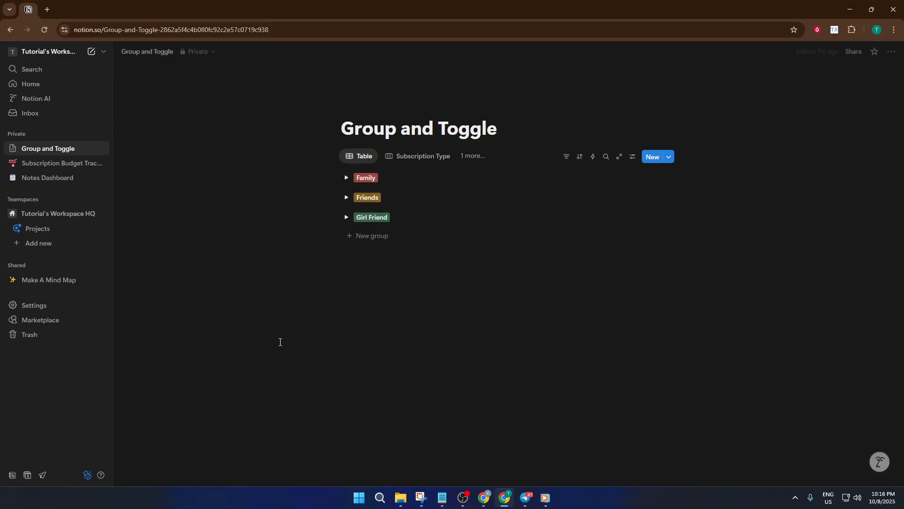
pyautogui.hotkey('ctrl', 'alt', 't')
pyautogui.hotkey('ctrl', 'alt', 't')
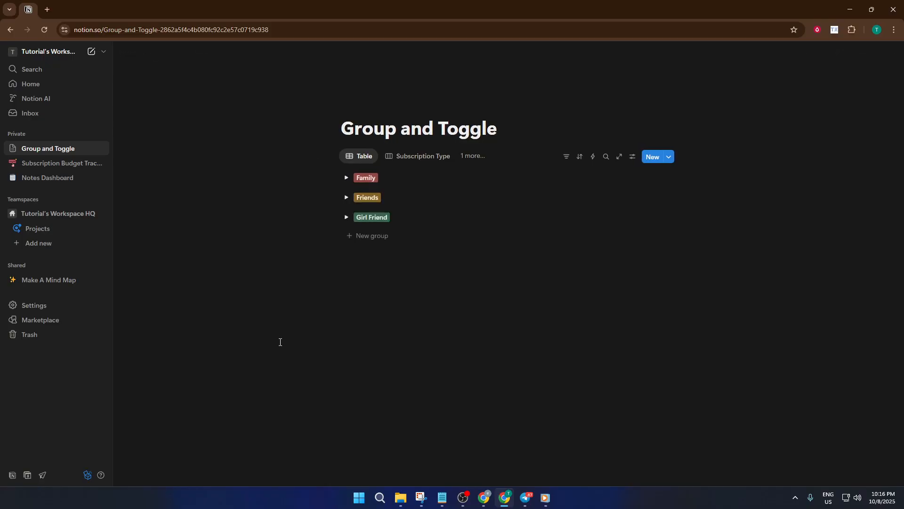
pyautogui.hotkey('ctrl', 'alt', 't')
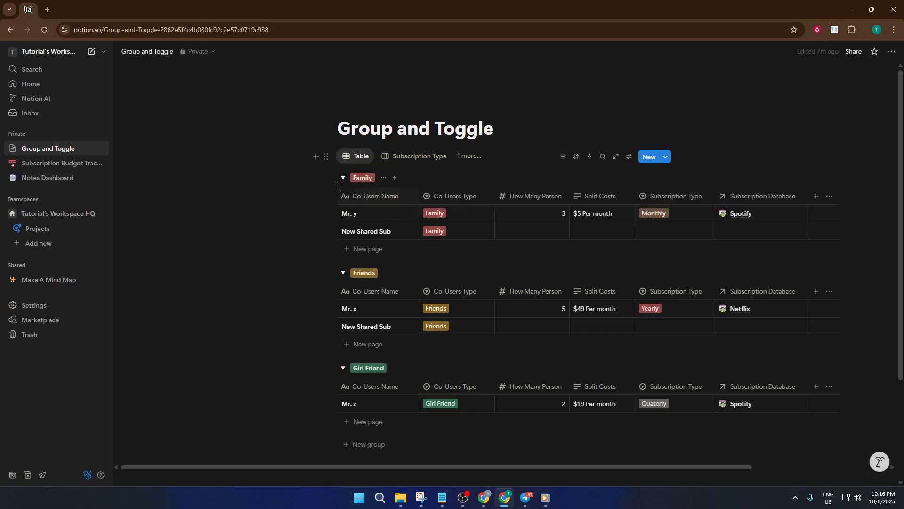
# Step: Collapse the Family, Friends and Girl Friend groups one by one, then toggle Girl Friend again
pyautogui.click(342, 178)
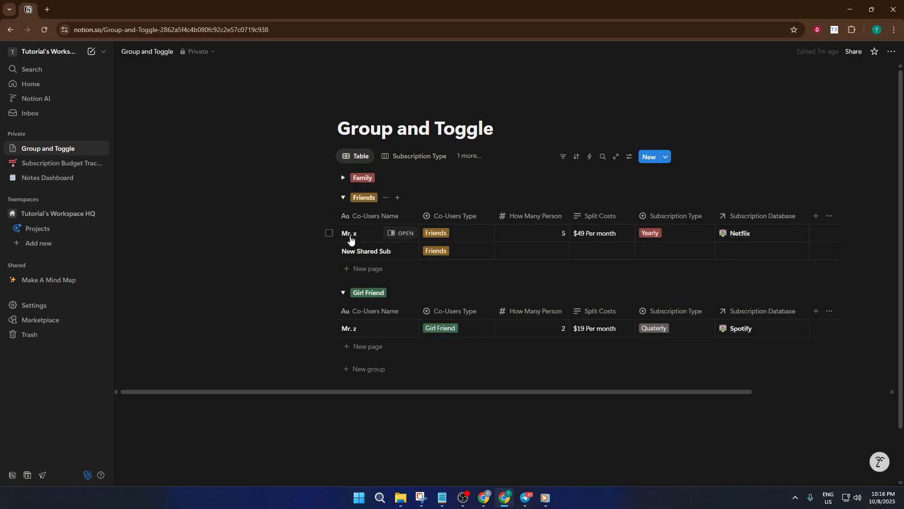
pyautogui.click(343, 198)
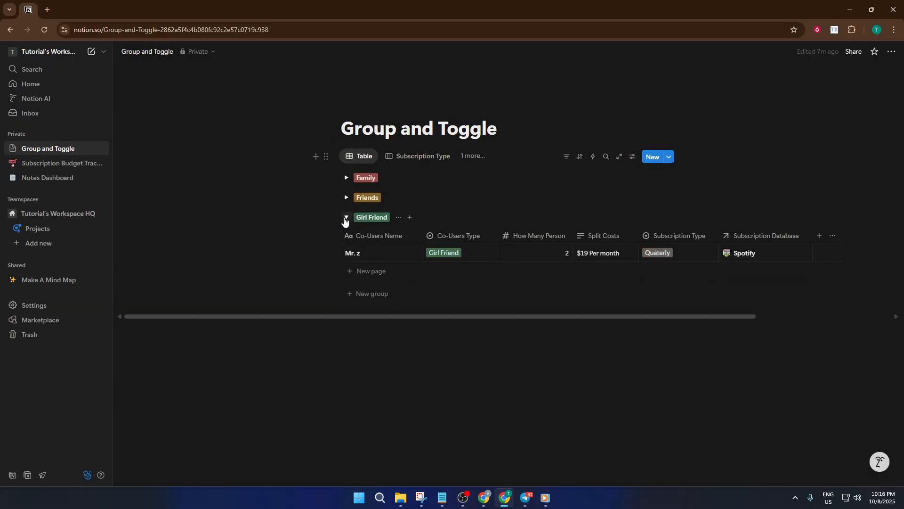
pyautogui.click(345, 218)
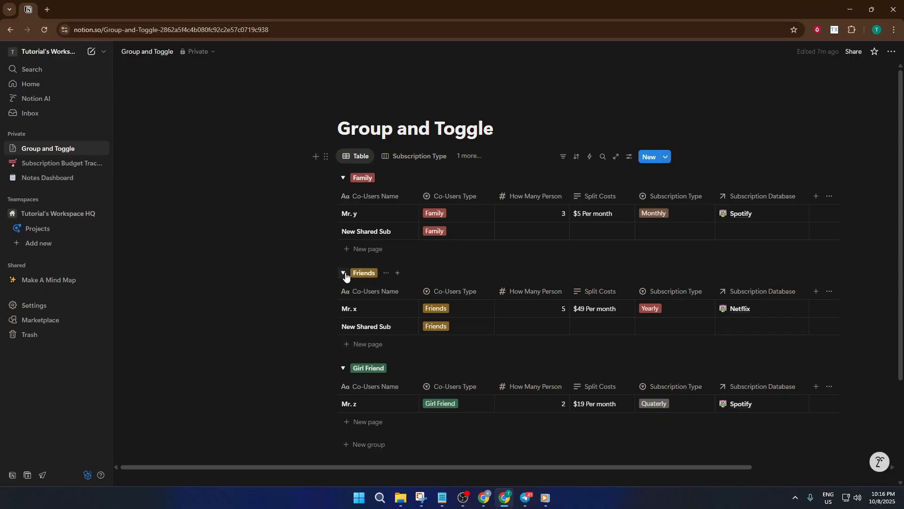
pyautogui.click(343, 369)
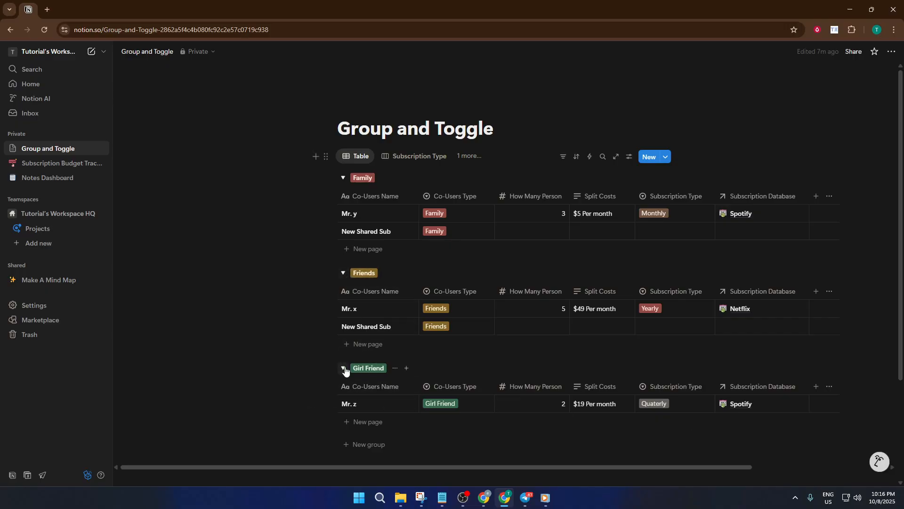